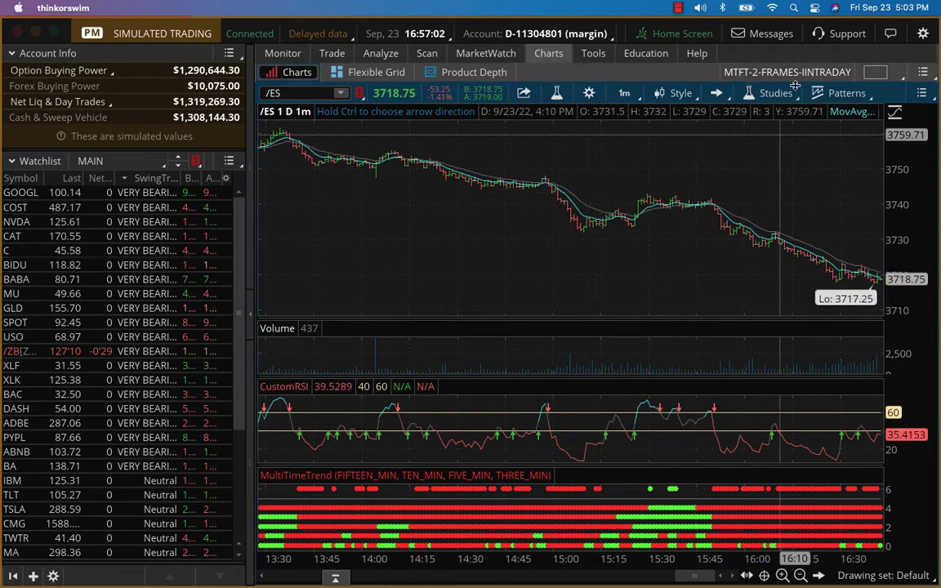
# - Load the SPX-1YD-MTFT one-year daily chart layout, then show the account's positions under Monitor
pyautogui.click(882, 73)
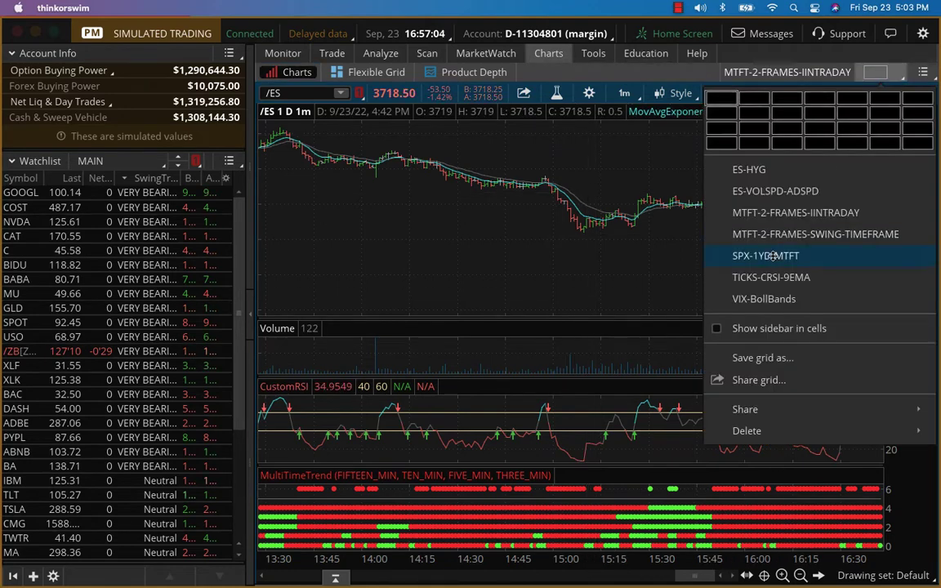
pyautogui.click(645, 159)
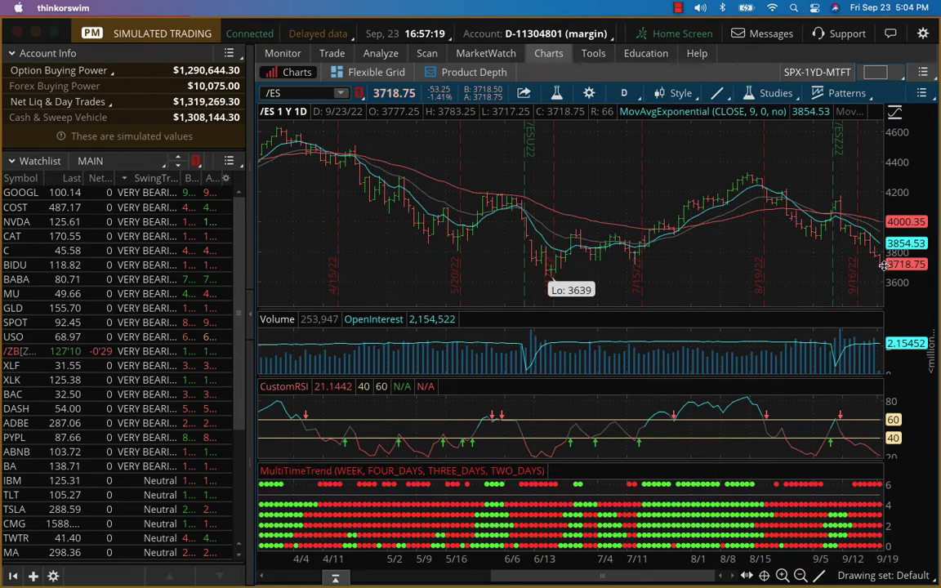
pyautogui.click(284, 53)
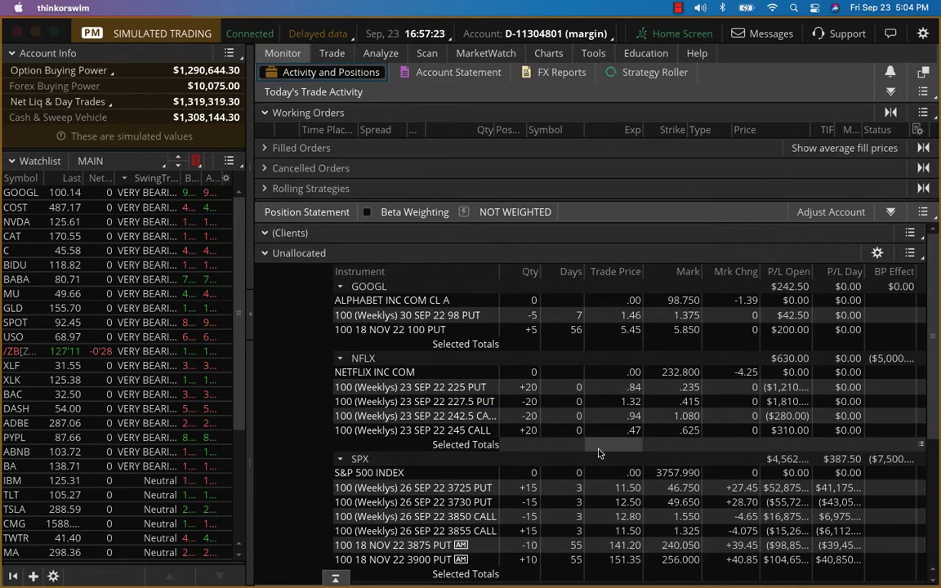
# - Select the four SPX 26 SEP 22 weekly condor legs and review the Overall Totals beneath them
pyautogui.scroll(-5, 599, 453)
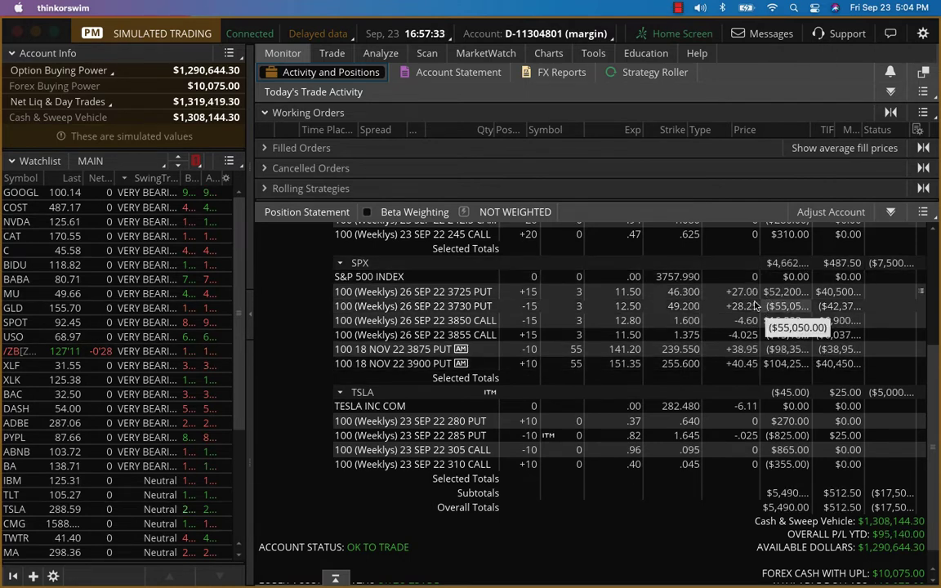
pyautogui.moveTo(458, 291); pyautogui.dragTo(474, 330)
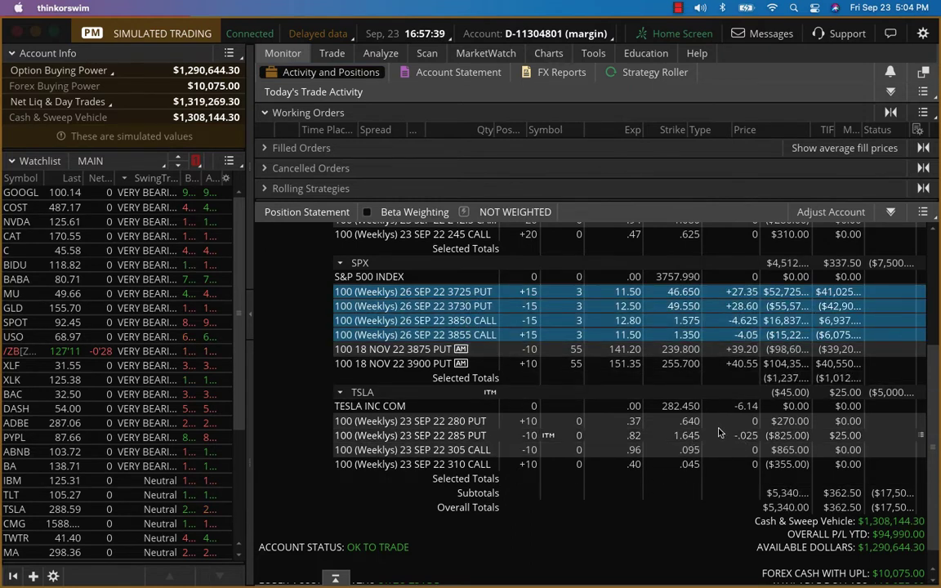
pyautogui.scroll(5, 719, 433)
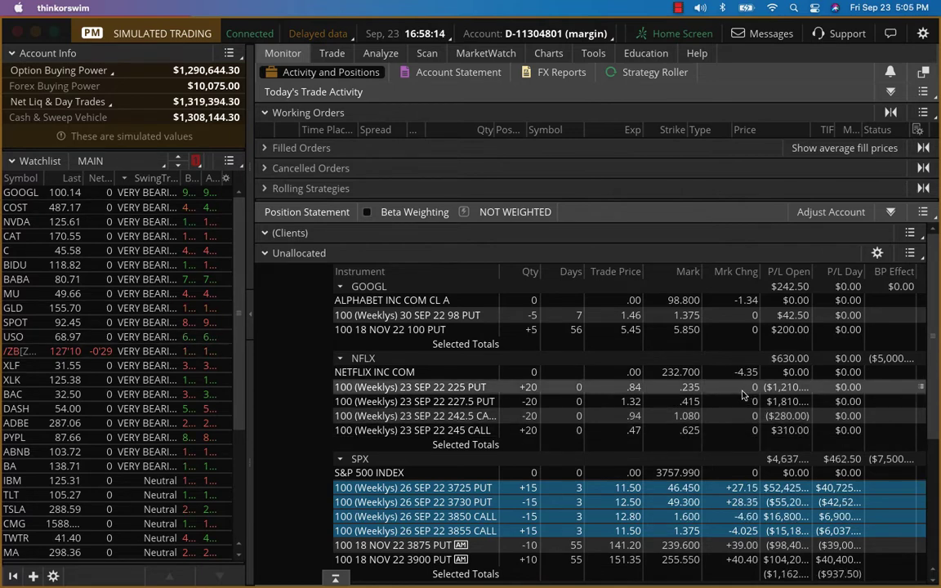
pyautogui.scroll(-4, 741, 395)
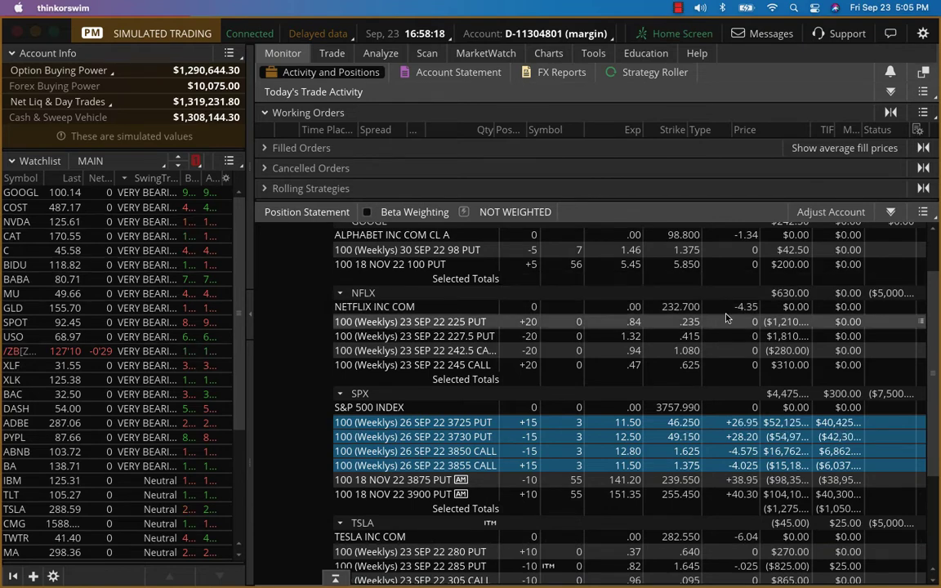
pyautogui.scroll(-6, 726, 318)
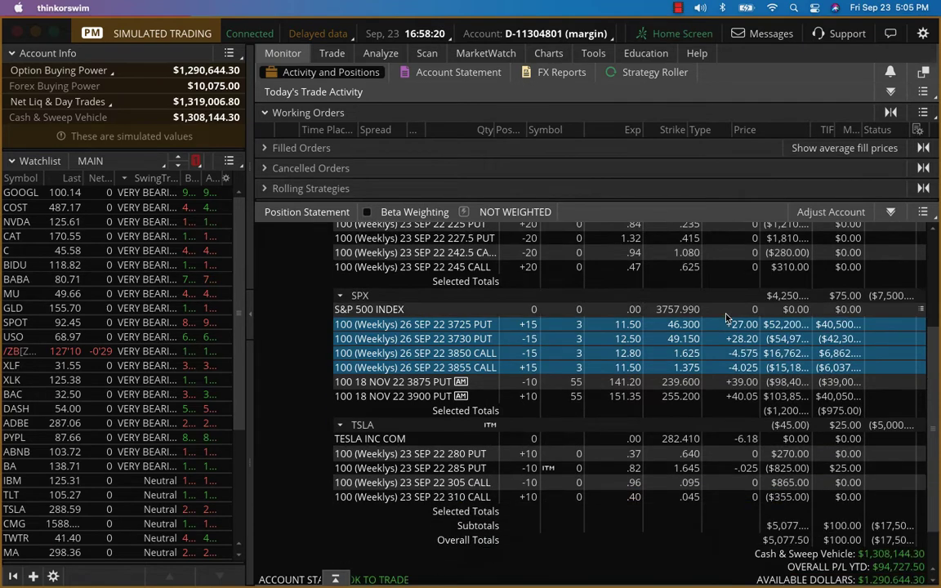
pyautogui.scroll(-1, 727, 317)
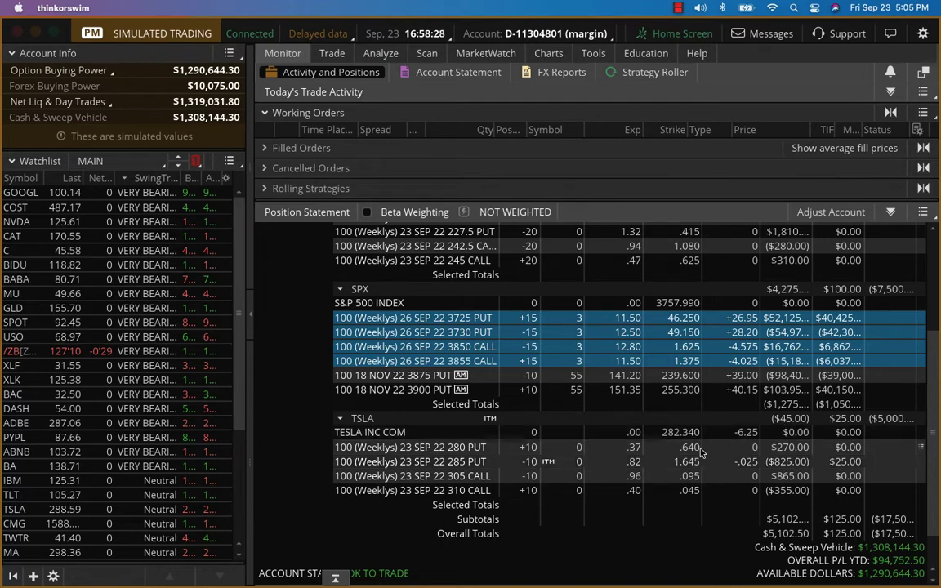
# - Open the SWING-Perfomance -Jan2022 spreadsheet, recheck the SPX legs in thinkorswim, then return to the sheet
pyautogui.moveTo(4, 232)
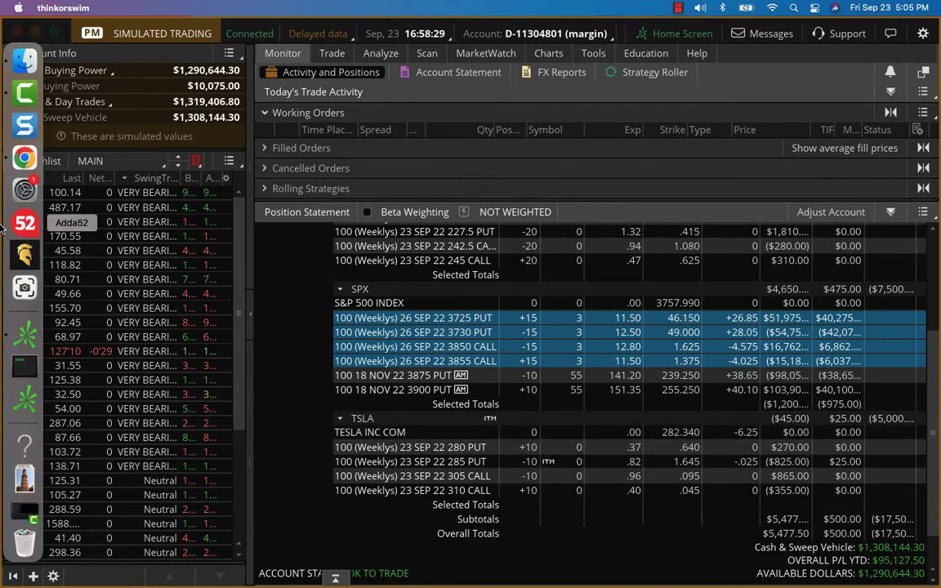
pyautogui.click(24, 157)
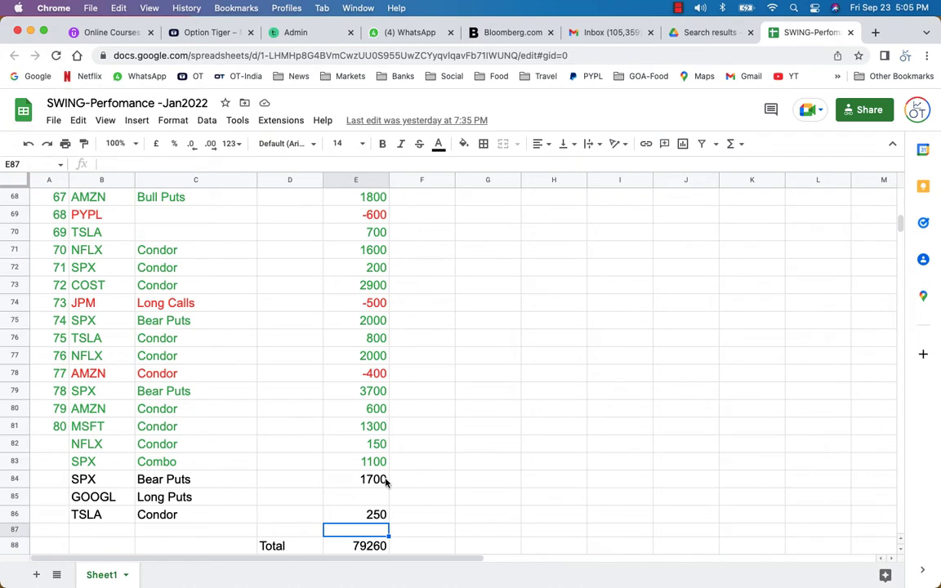
pyautogui.moveTo(2, 235)
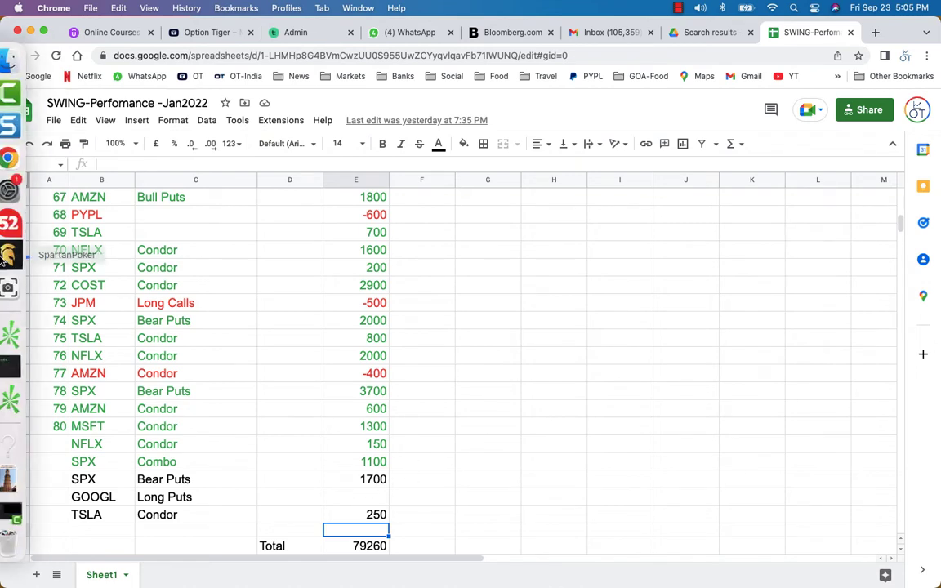
pyautogui.click(25, 335)
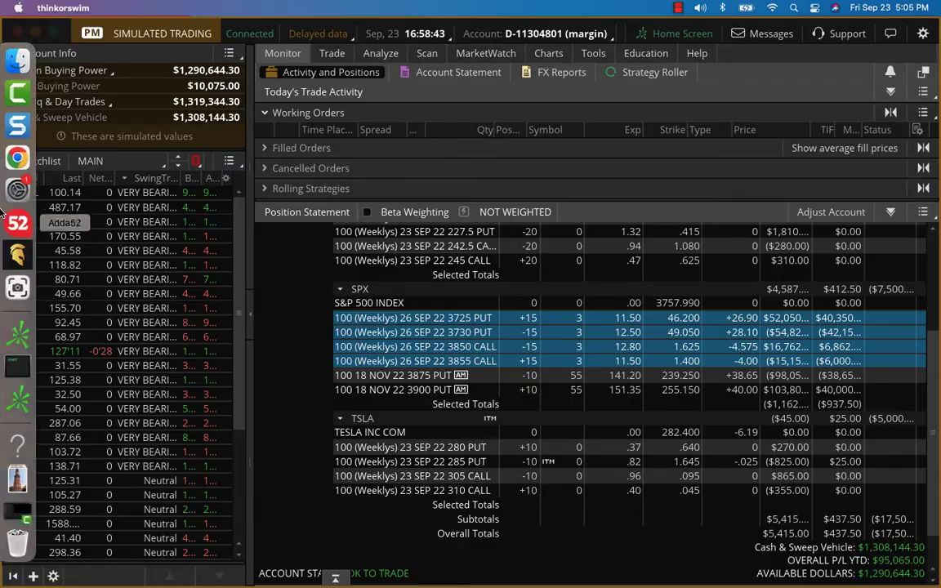
pyautogui.click(22, 143)
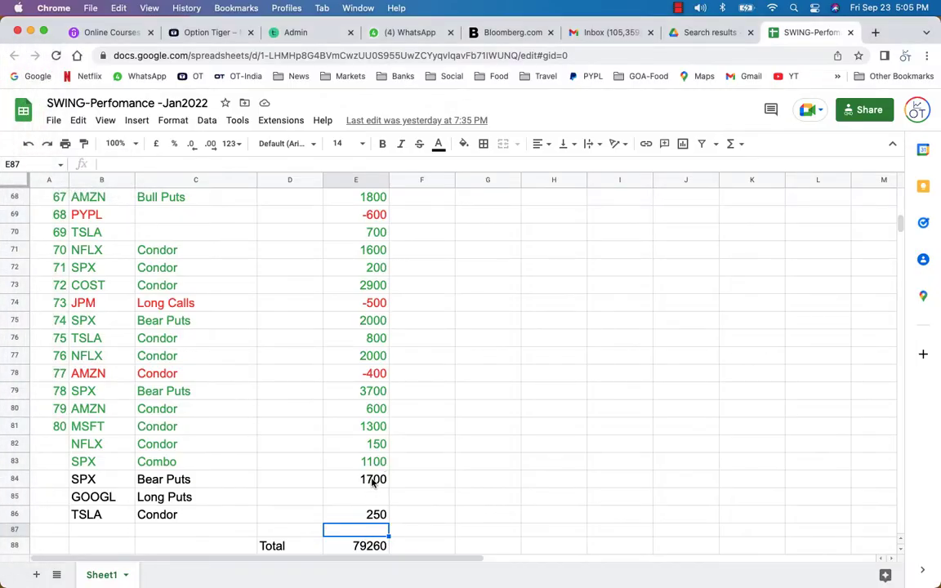
# - Extend the SPX Bear Puts formula in E84 so it totals 6300
pyautogui.click(373, 480)
pyautogui.click(169, 163)
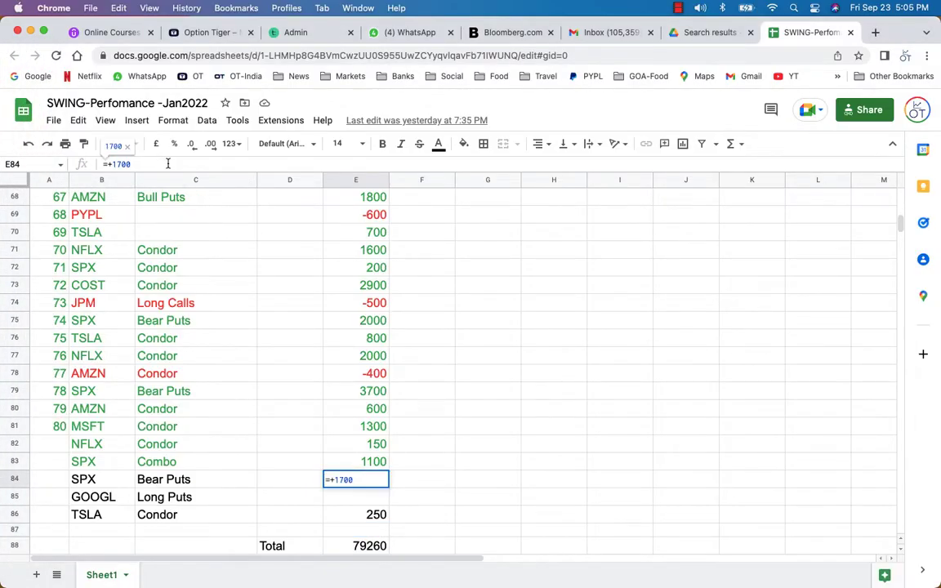
pyautogui.write('+')
pyautogui.write(' 4600')
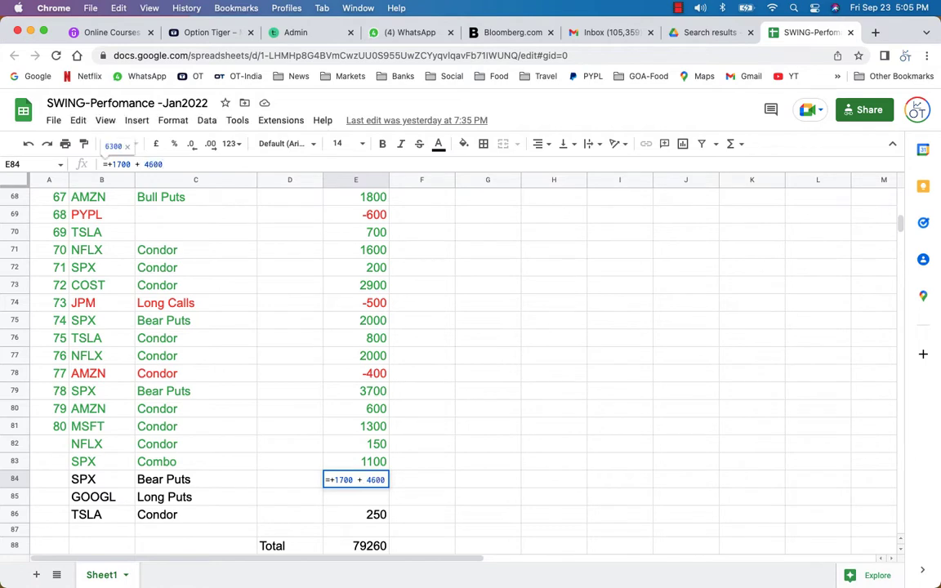
pyautogui.press('Return')
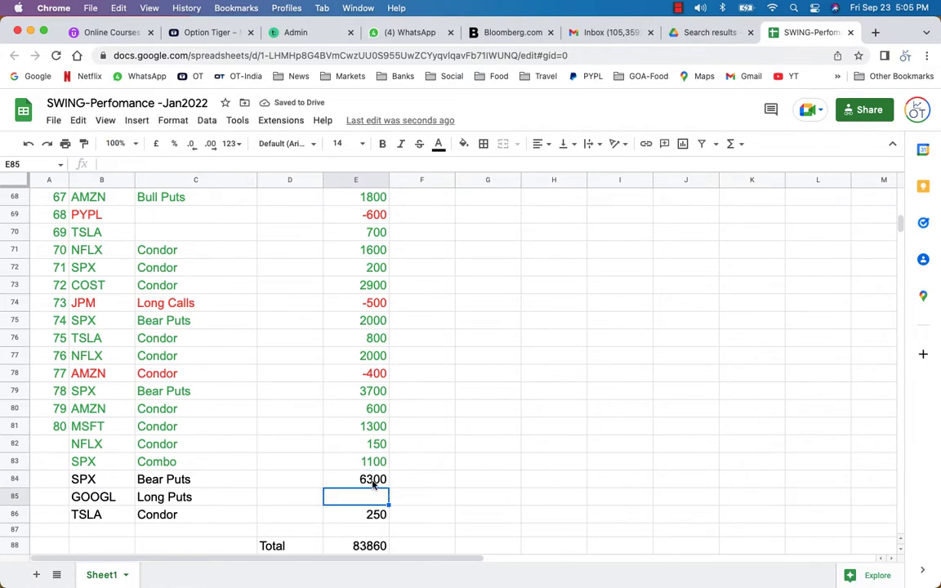
# - Enter =+200 for GOOGL Long Puts and change the TSLA Condor formula to -250
pyautogui.write('=+200')
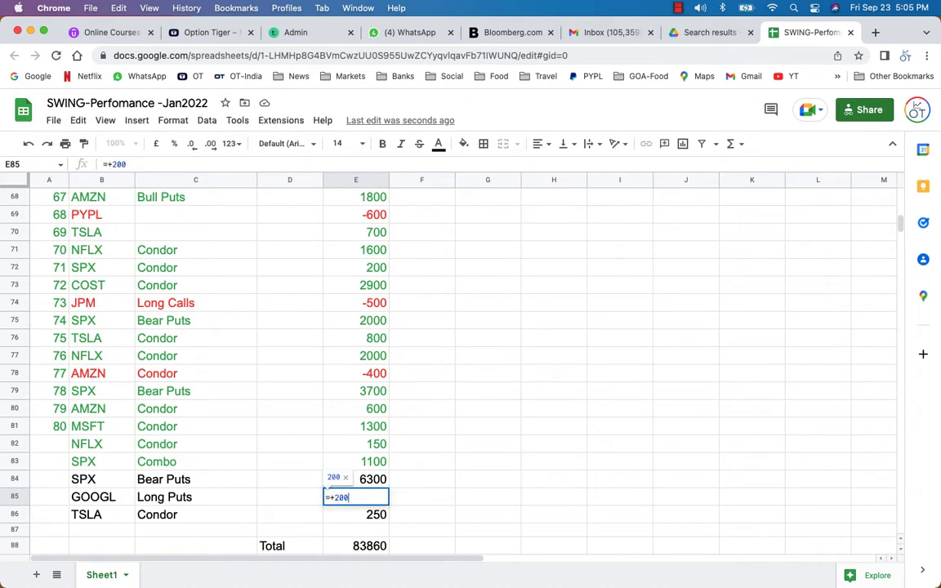
pyautogui.press('Return')
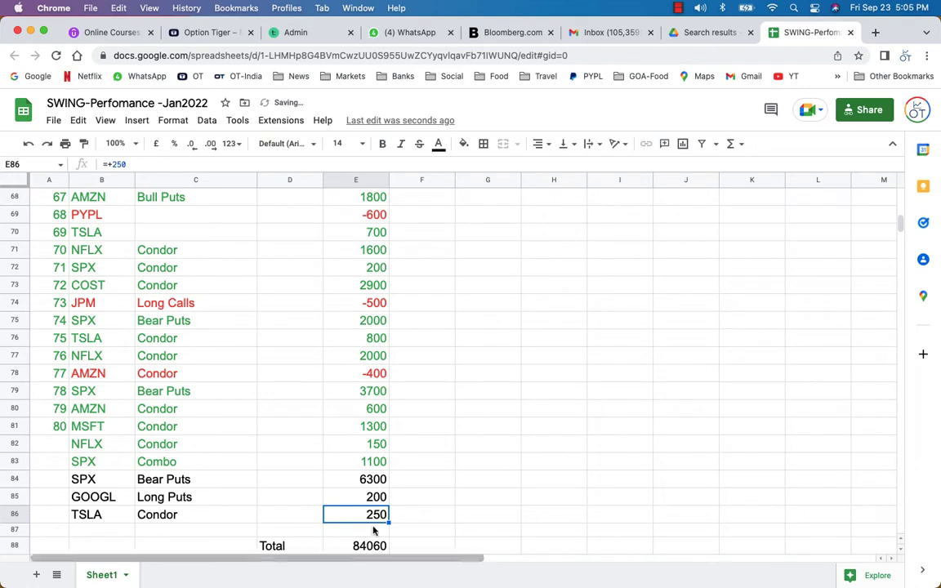
pyautogui.click(158, 164)
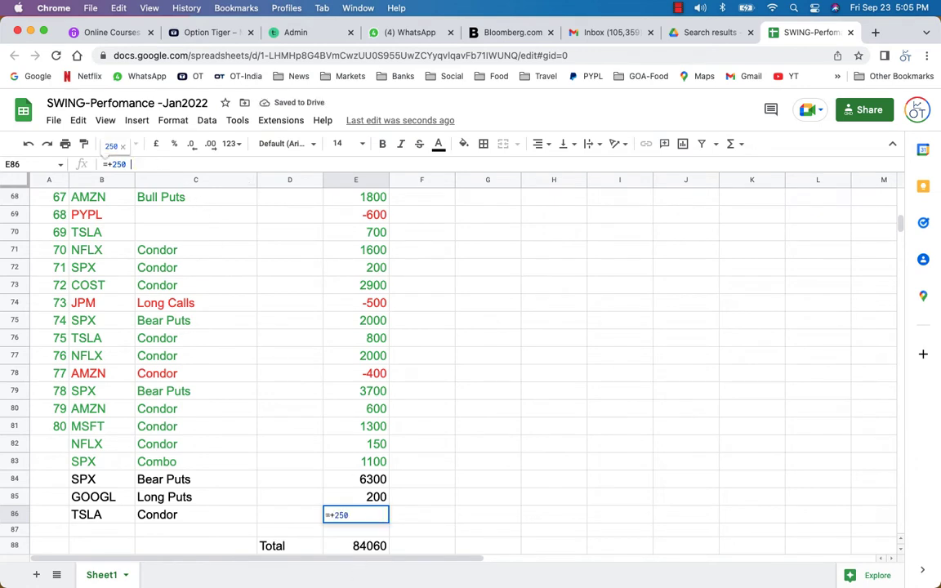
pyautogui.write('- 500')
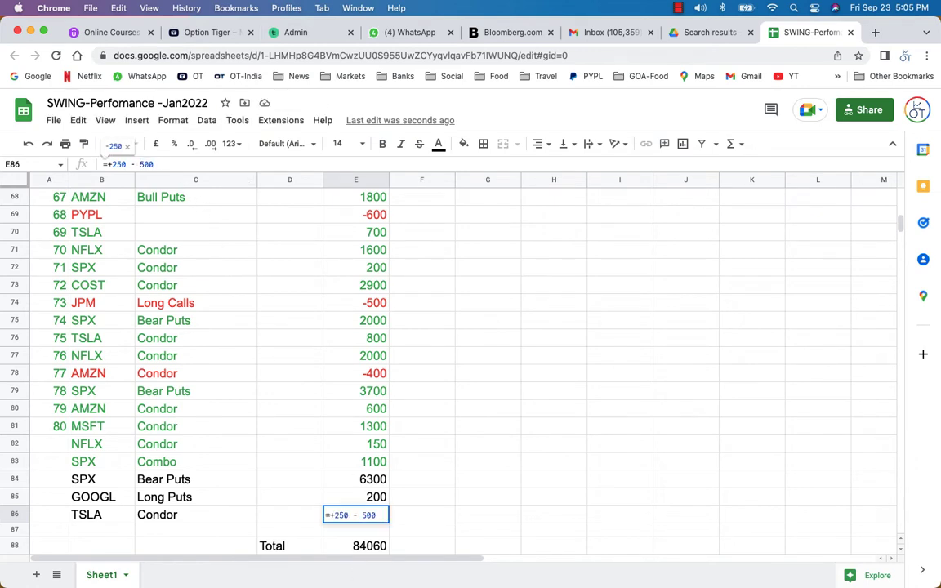
pyautogui.press('Return')
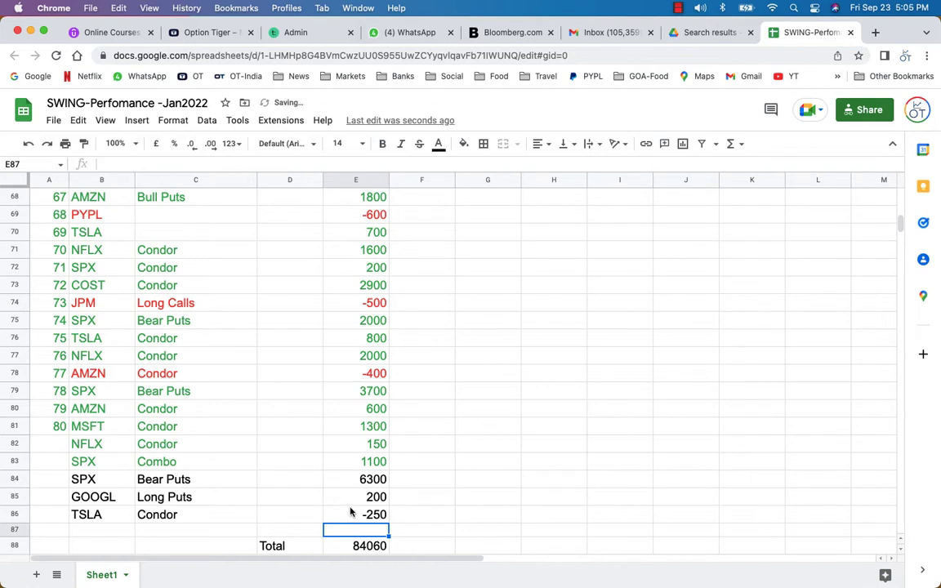
# - Fill row 87 with NFLX, Condor and a P/L of 1200
pyautogui.click(104, 530)
pyautogui.write('NFL')
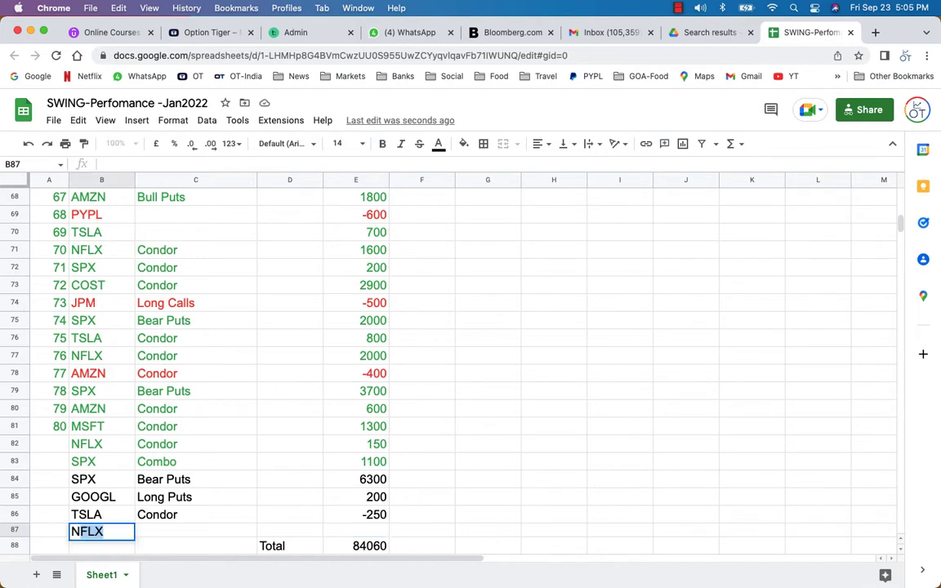
pyautogui.write('X')
pyautogui.press('Tab')
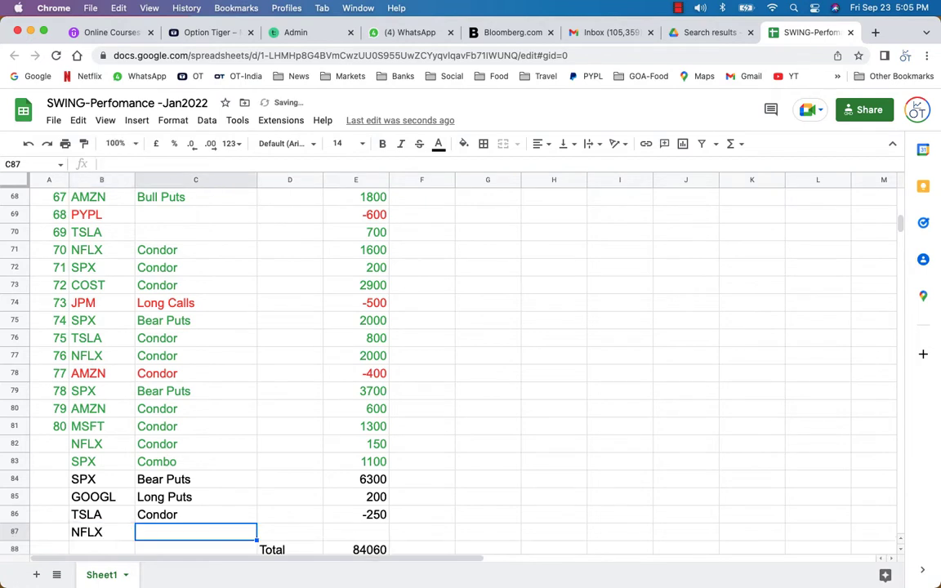
pyautogui.write('Condor')
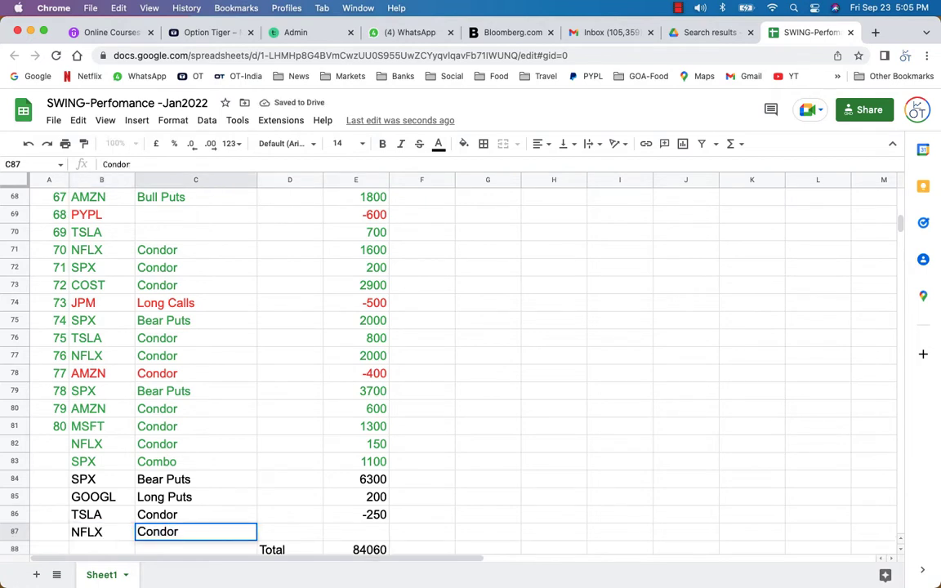
pyautogui.press('Tab')
pyautogui.press('Tab')
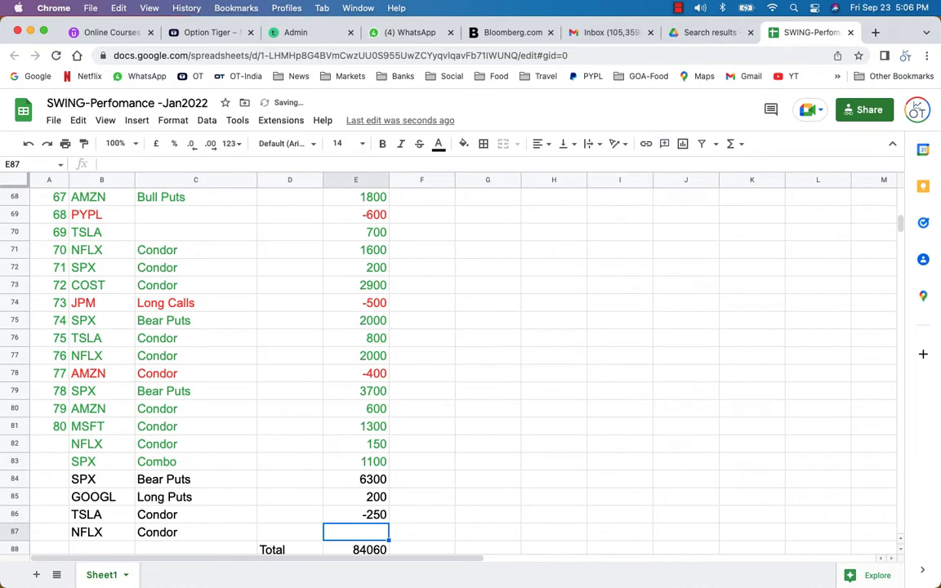
pyautogui.write('+')
pyautogui.press('BackSpace')
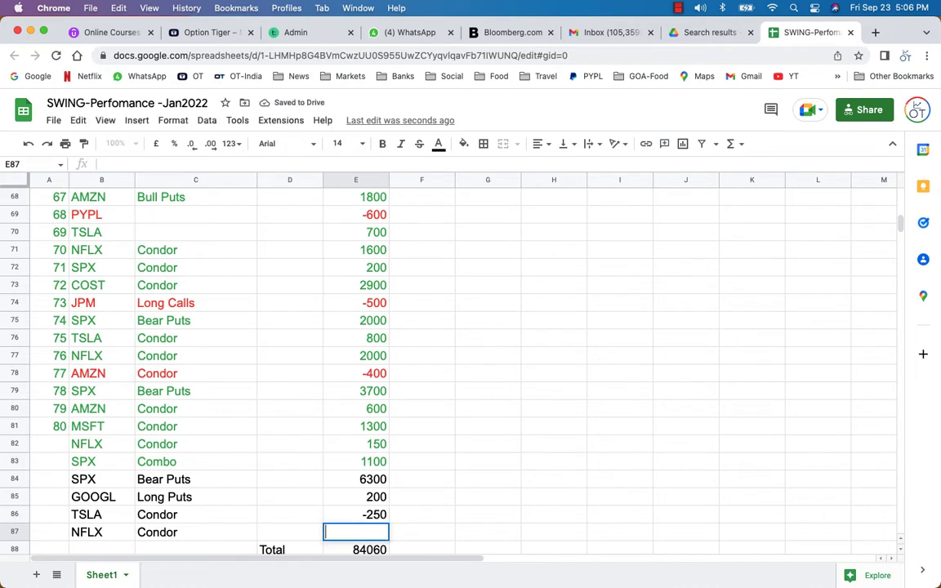
pyautogui.write('=')
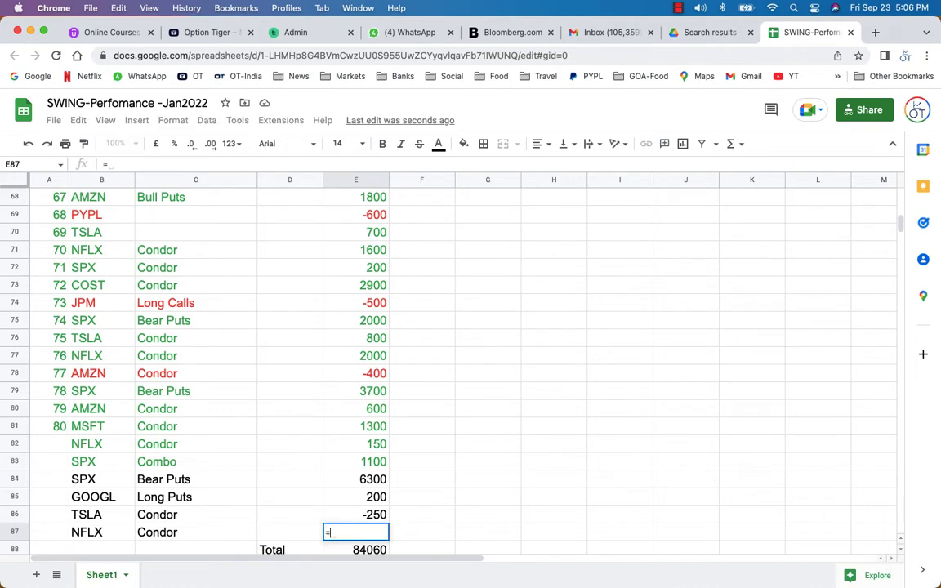
pyautogui.write('+1200')
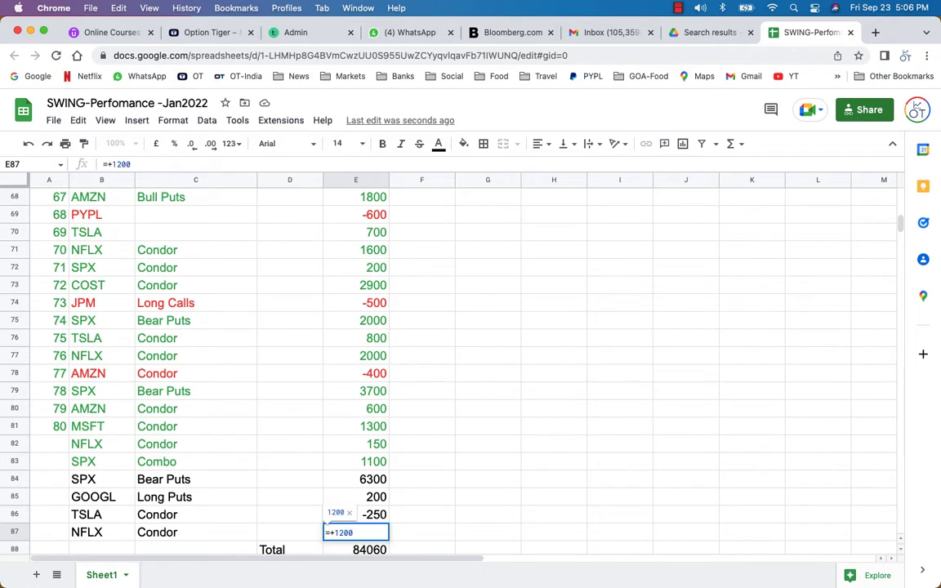
pyautogui.press('Return')
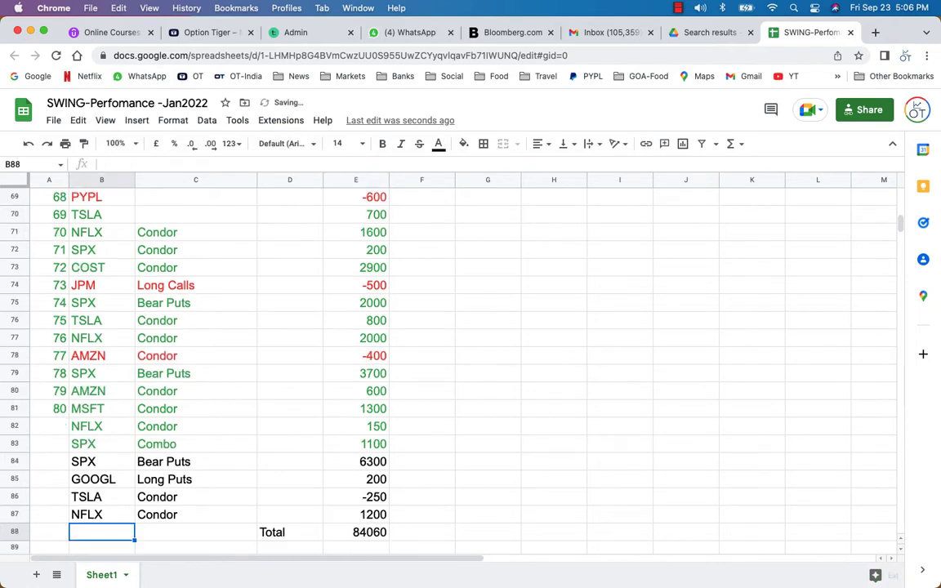
# - Change the Total formula in E88 to =sum(E2:E87), giving 85010
pyautogui.click(357, 534)
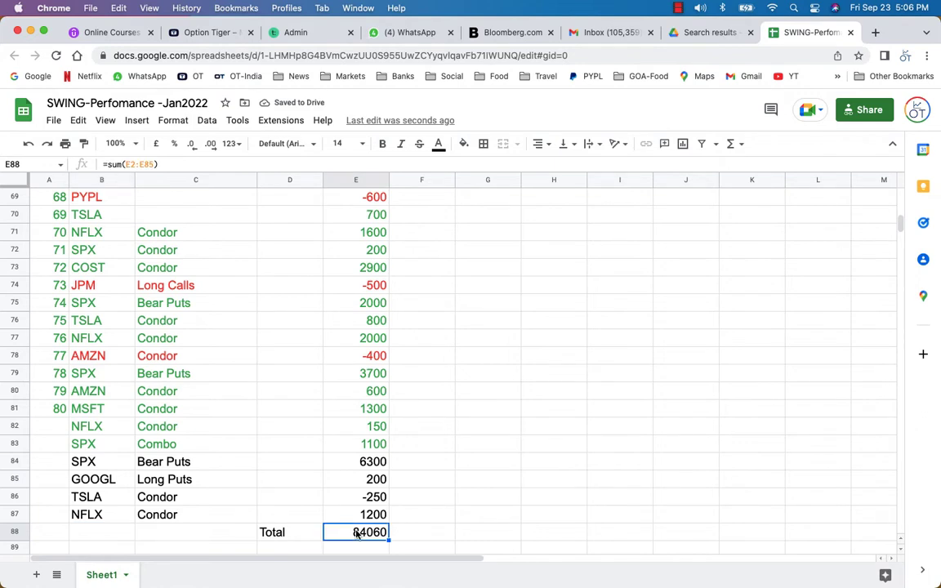
pyautogui.click(157, 164)
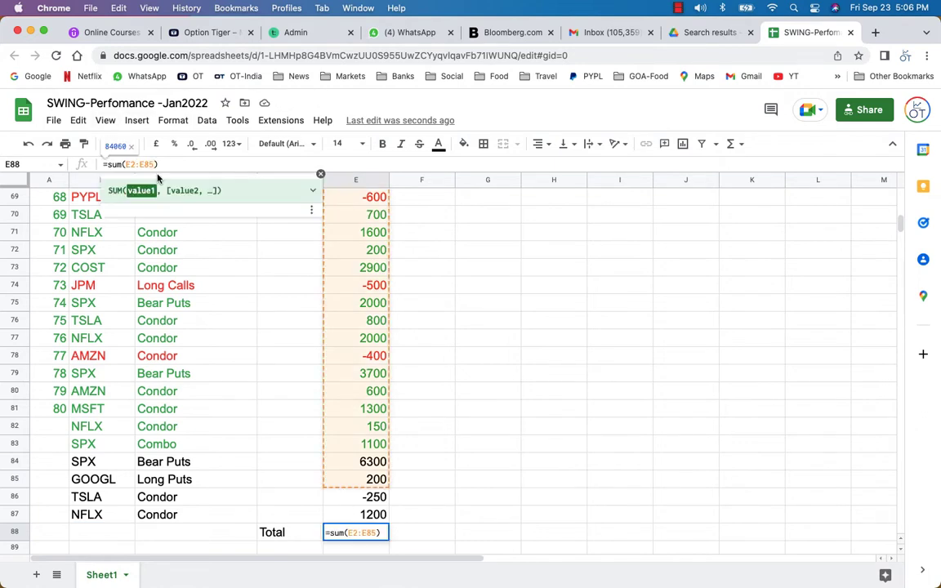
pyautogui.press('BackSpace')
pyautogui.write('7')
pyautogui.press('Return')
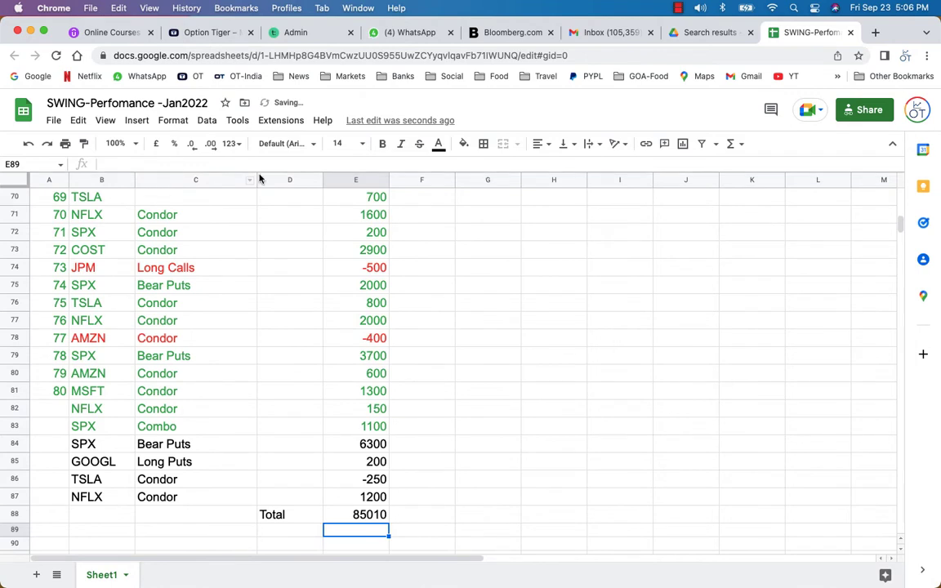
pyautogui.click(357, 516)
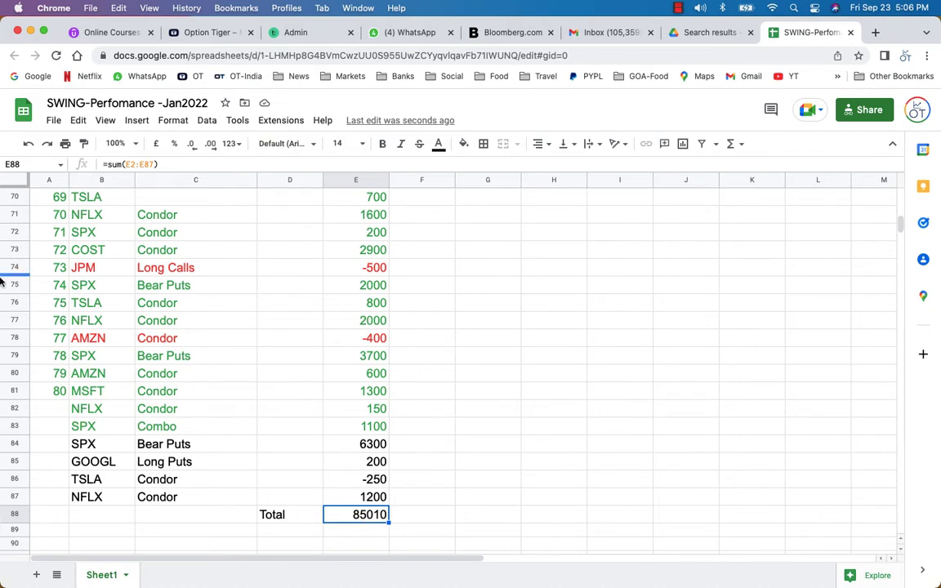
# - Switch to thinkorswim and scroll the position statement to show the GOOGL, NFLX and SPX positions
pyautogui.moveTo(0, 280)
pyautogui.click(17, 328)
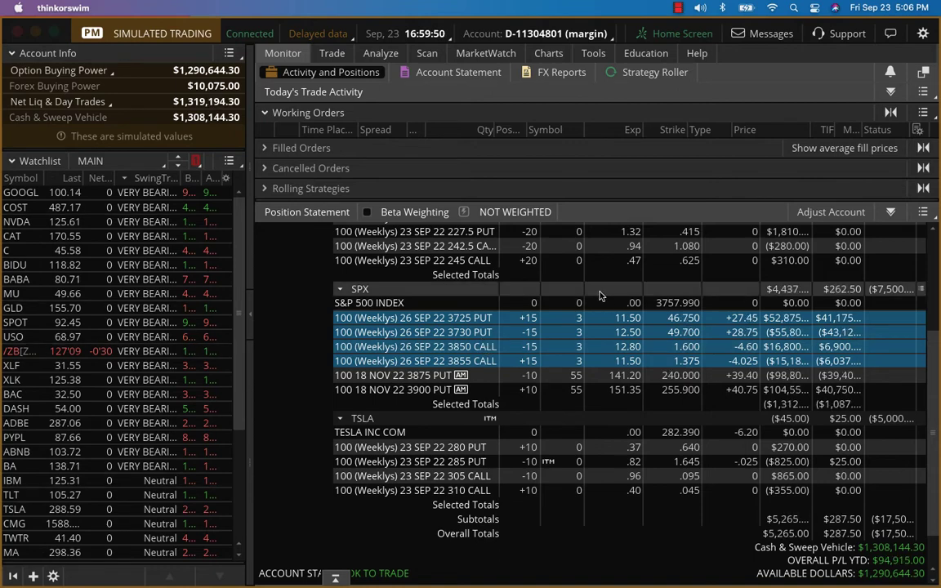
pyautogui.scroll(5, 599, 296)
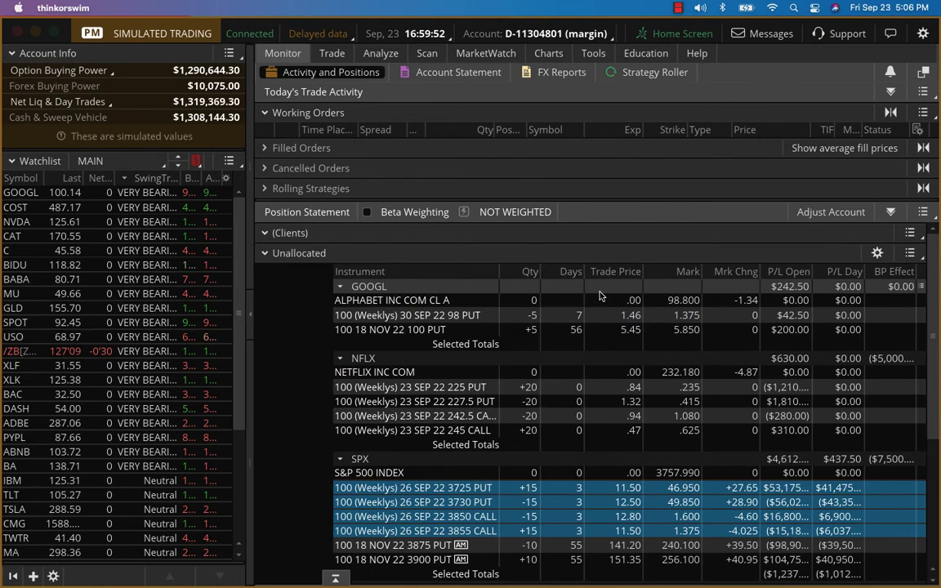
pyautogui.scroll(-5, 89, 305)
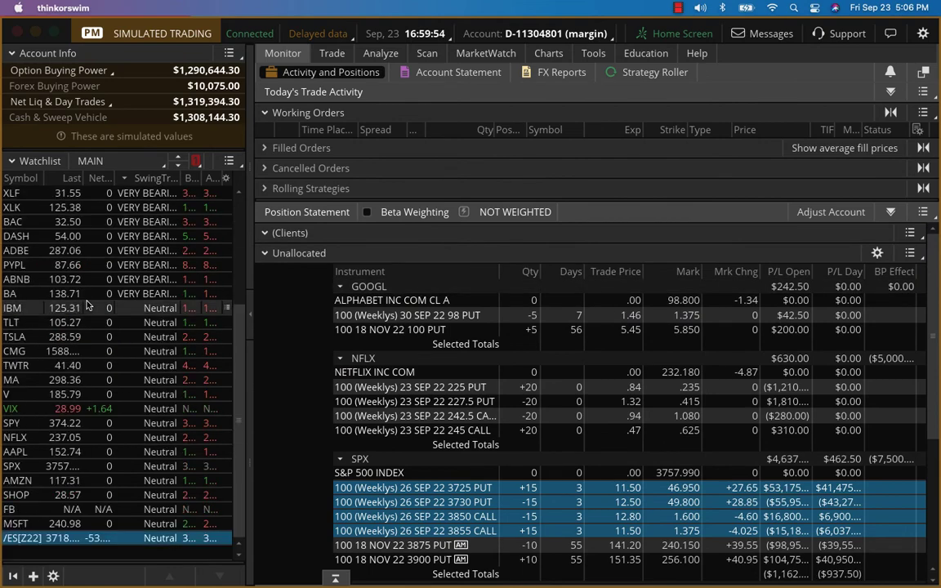